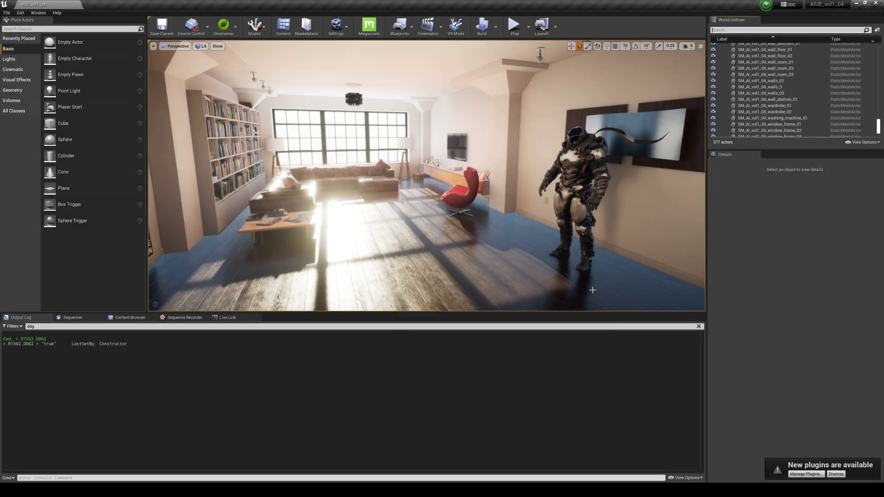
Search the scene's actors for "ddgi", select the DDGI volume and disable it to compare the lighting without it
right_click_drag(575, 274, 529, 274)
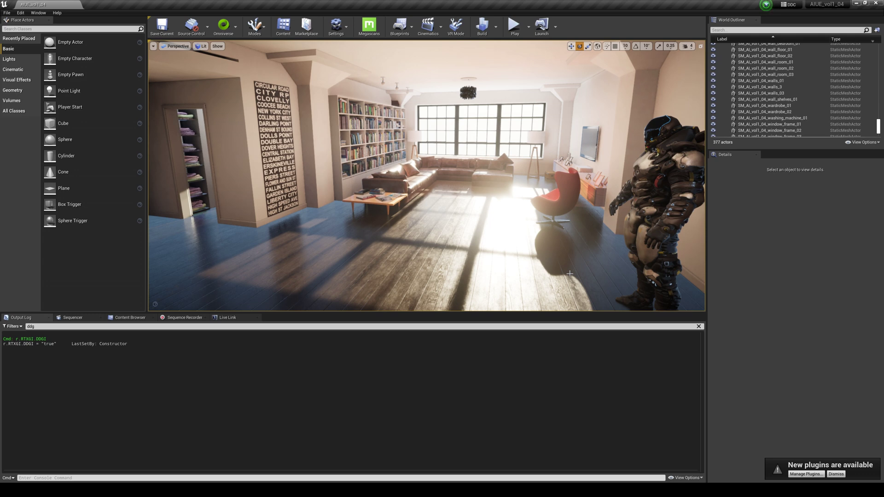
mouse_move(581, 241)
right_mouse_down()
mouse_move(587, 257)
mouse_move(538, 241)
mouse_move(368, 243)
mouse_move(582, 239)
right_mouse_up()
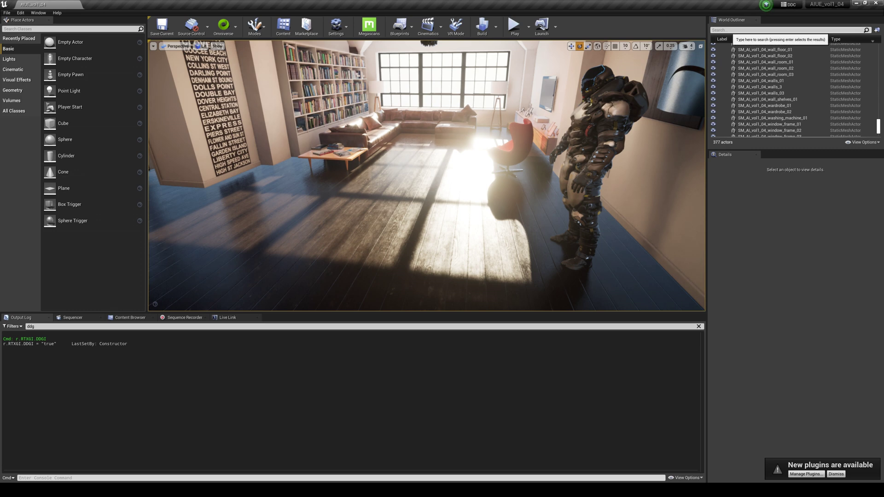
type("ddgi")
key("Return")
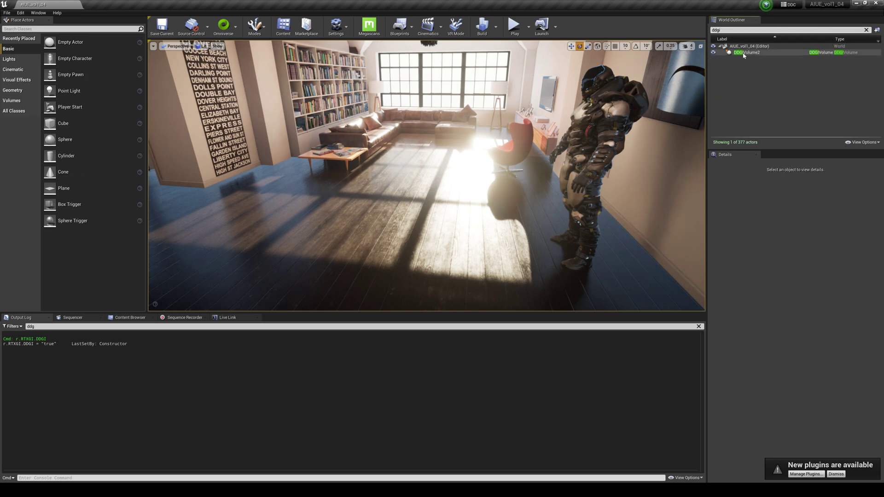
left_click(771, 278)
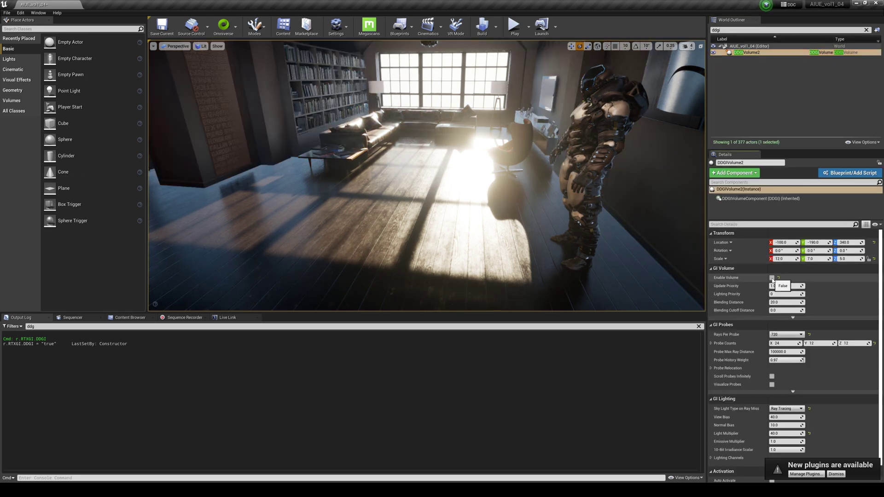
View the loft from the dining area with the viewport in Lighting Only mode
right_click_drag(594, 230, 304, 226)
right_click_drag(506, 207, 593, 230)
left_click(201, 46)
left_click(216, 90)
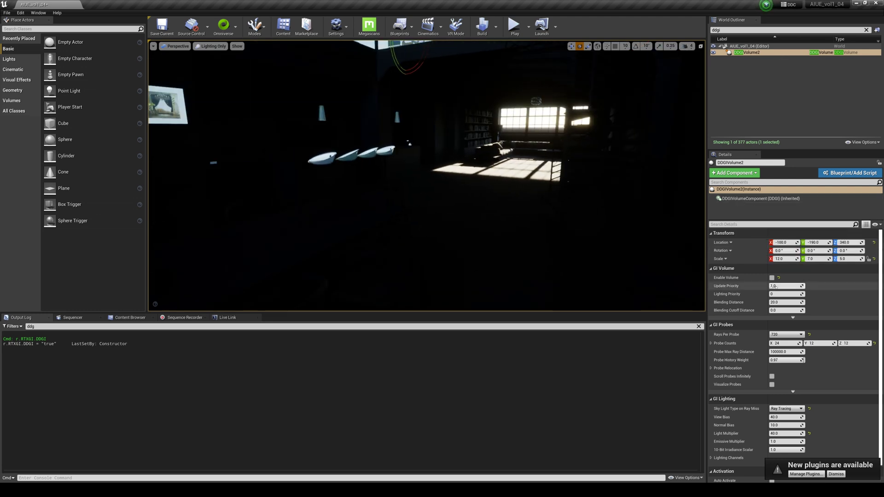
Re-enable the DDGI volume and check the bounced light around the dining area
left_click(772, 278)
right_click_drag(560, 109, 561, 109)
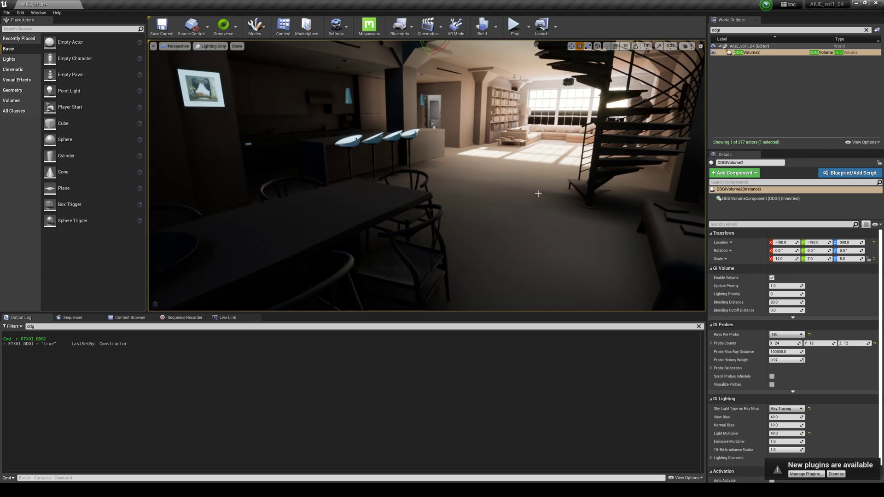
right_click_drag(538, 194, 555, 178)
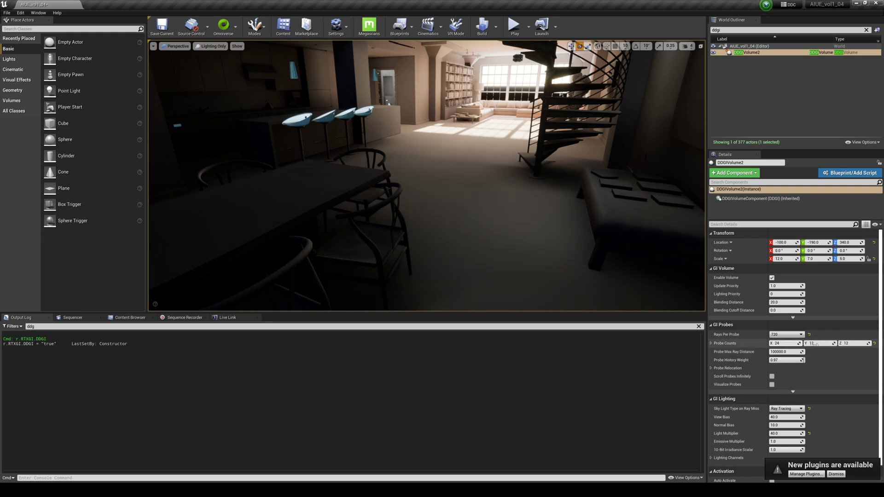
Turn on probe visualization for the DDGI volume and return the viewport to Lit mode
left_click(771, 385)
right_click_drag(260, 83, 258, 46)
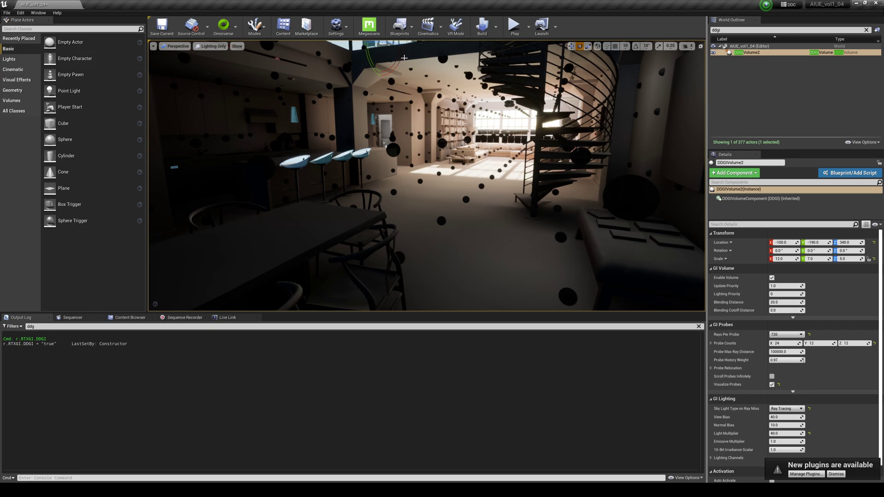
left_click(212, 46)
left_click(209, 58)
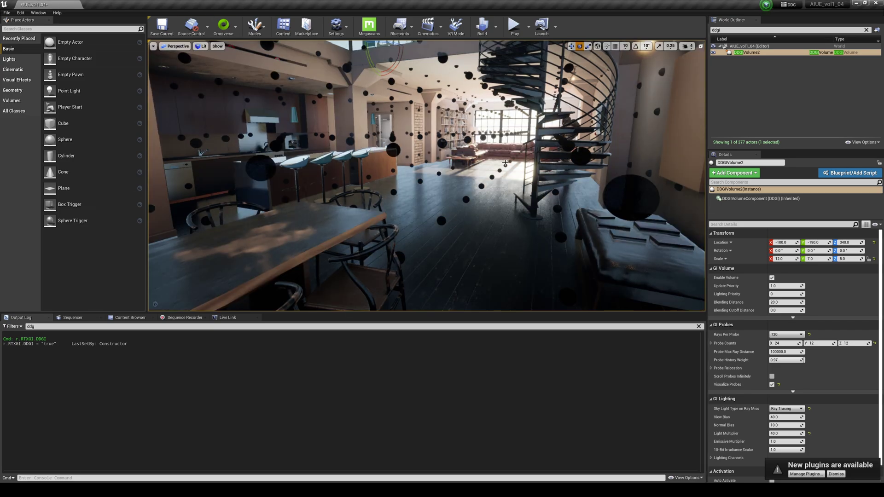
Inspect the probes across the living area, then turn off probe visualization
right_click_drag(210, 64, 190, 79)
right_click_drag(497, 122, 488, 105)
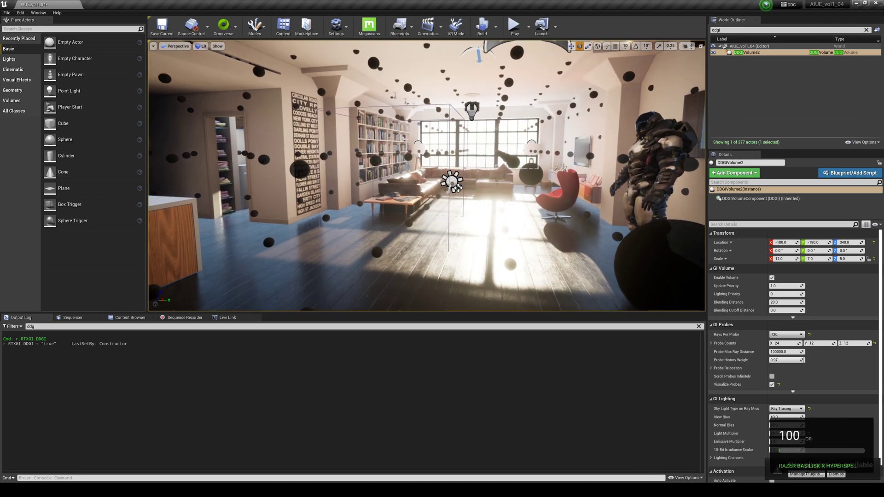
left_click_drag(350, 155, 535, 245, "alt")
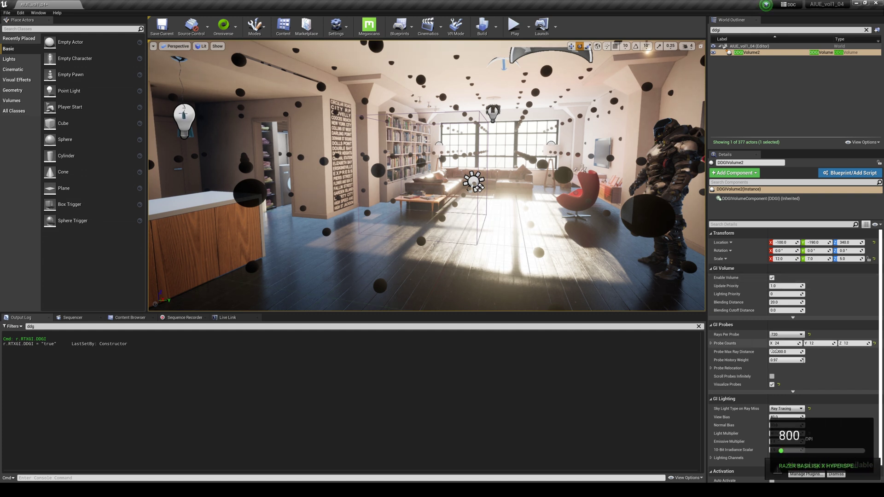
left_click(772, 384)
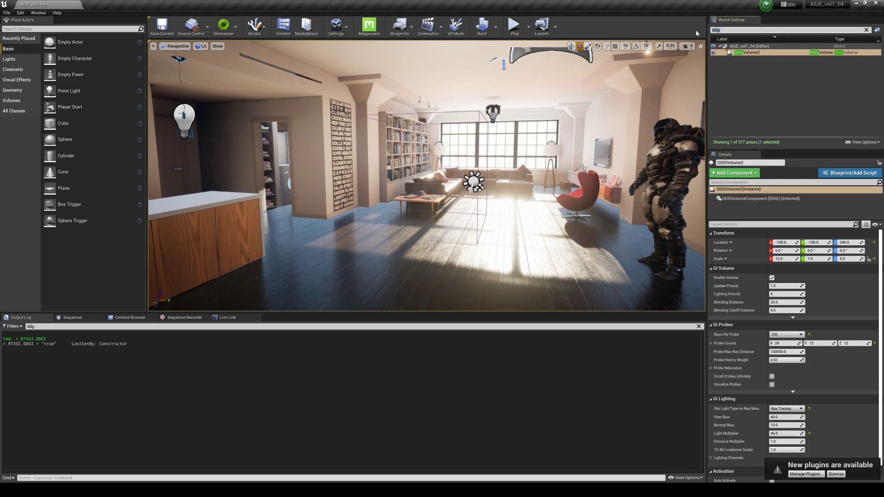
Search the scene's actors for "post", select the post process volume and show its ray tracing reflection and translucency settings
type("pppost")
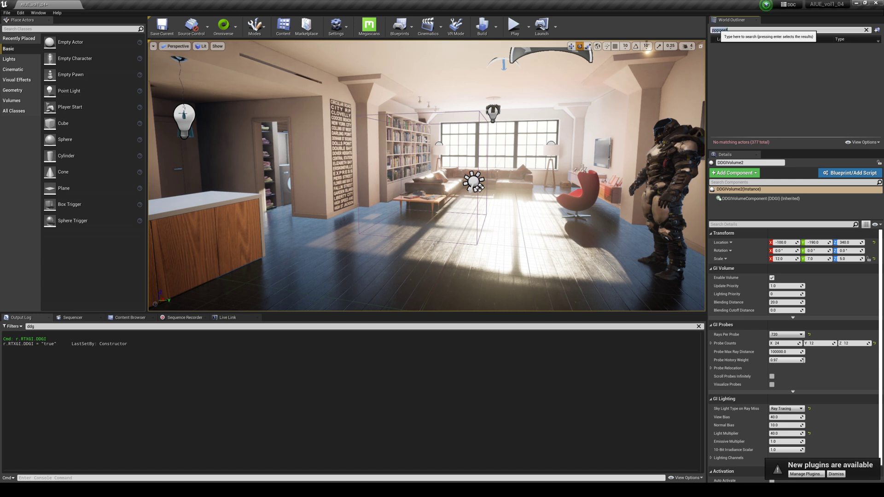
type("post")
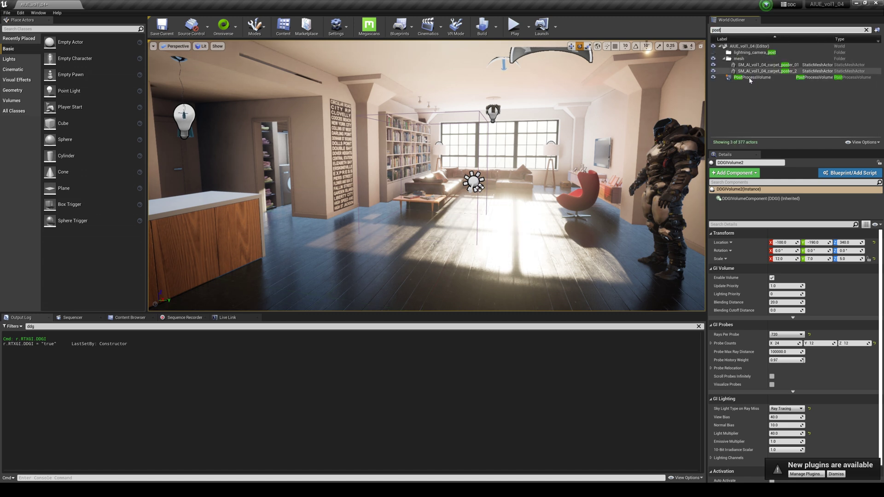
left_click(751, 78)
scroll(718, 322, "down", 4)
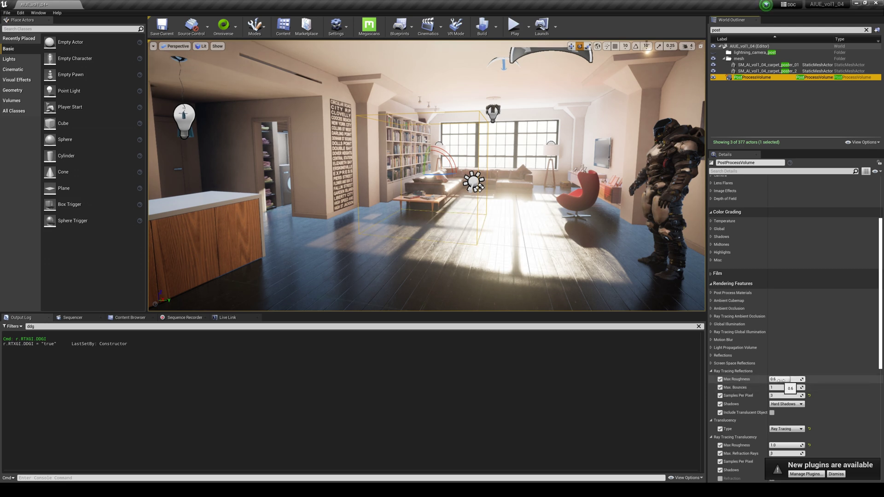
scroll(747, 426, "down", 2)
Disable the post process volume's translucency Type override while viewing the chandelier and bar stools
right_click_drag(598, 258, 326, 260)
right_click_drag(290, 184, 263, 170)
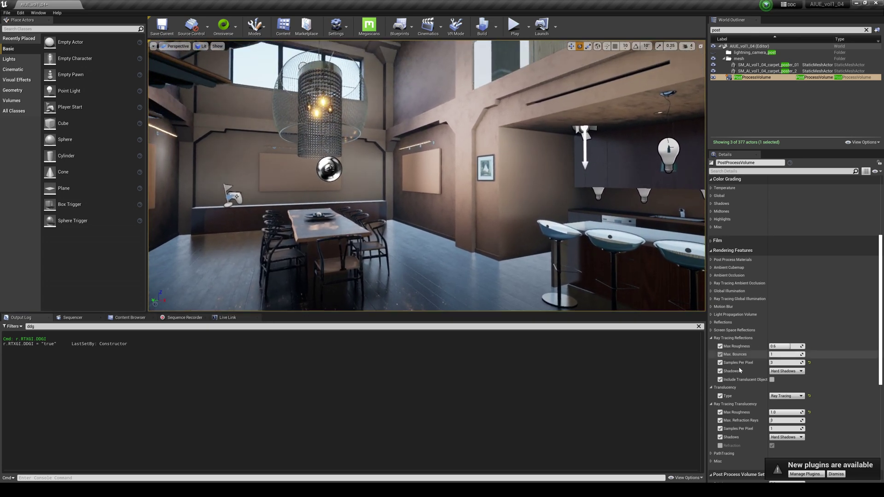
left_click(719, 396)
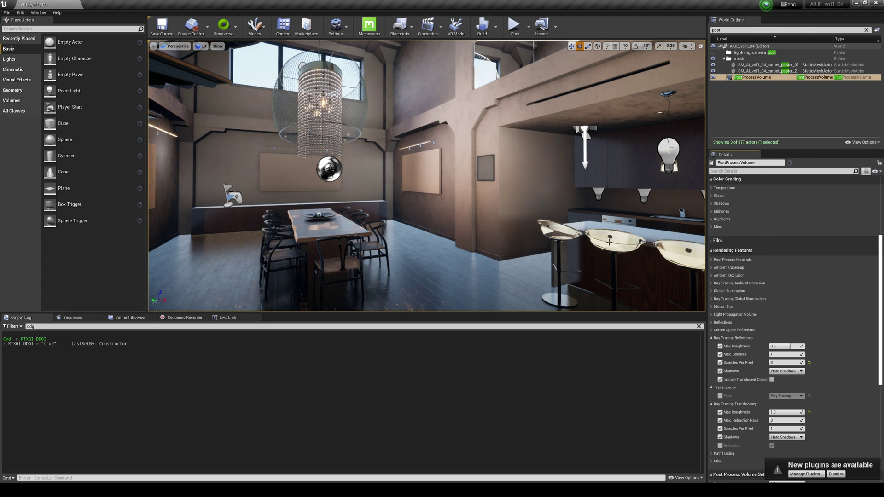
right_click_drag(603, 243, 626, 267)
Re-enable the Ray Tracing translucency Type override, keeping the reflections' Max Roughness at 0.6
left_click(719, 396)
right_click_drag(499, 217, 488, 217)
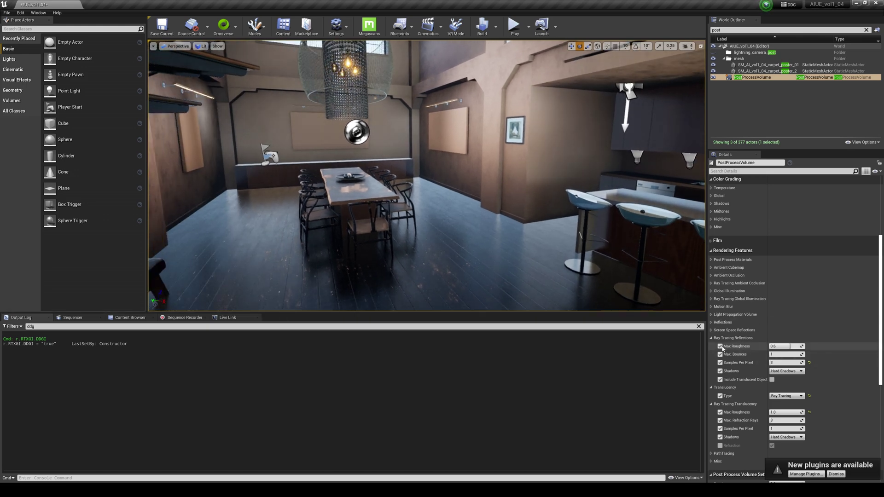
key("Return")
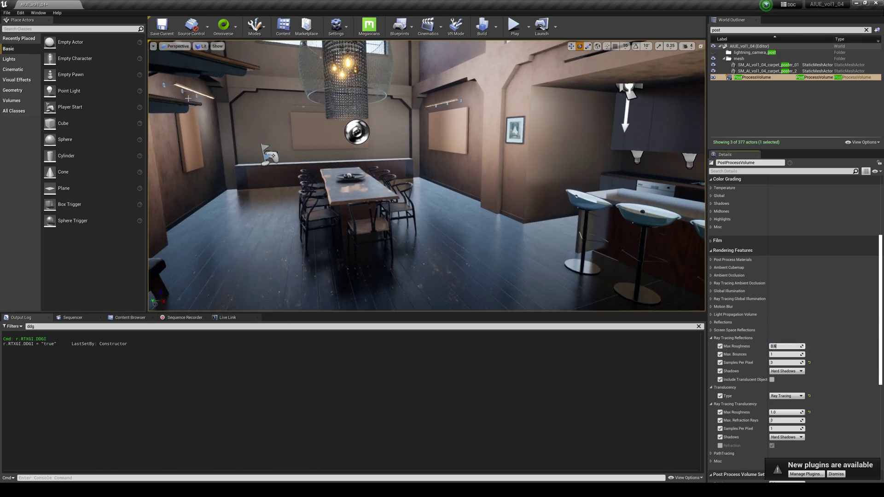
Show the frame rate in the viewport while viewing the dining area
left_click(154, 46)
left_click(162, 78)
right_click_drag(295, 161, 301, 163)
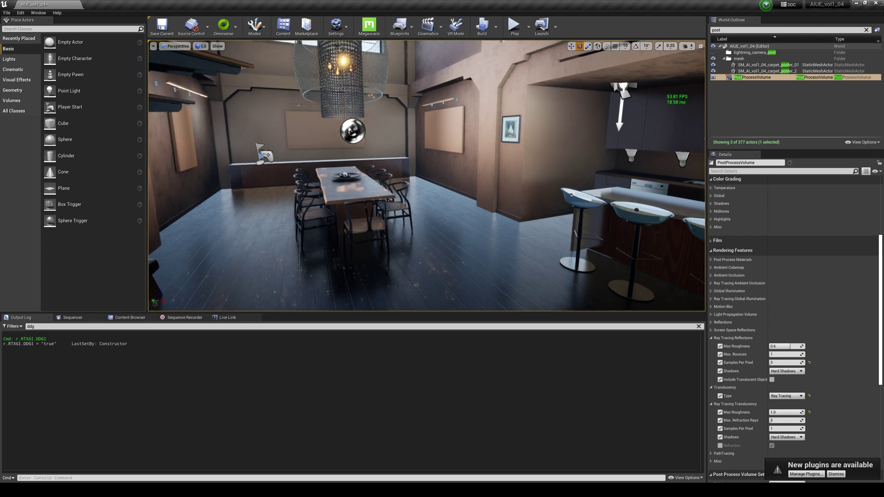
right_click_drag(606, 131, 608, 133)
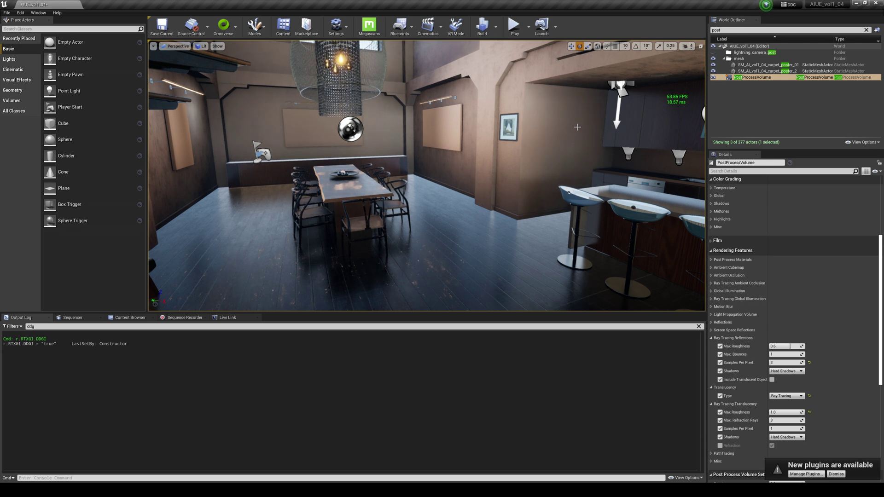
Move through the upstairs office into the bedroom and hide the editor icons with Game View
right_click_drag(556, 123, 690, 163)
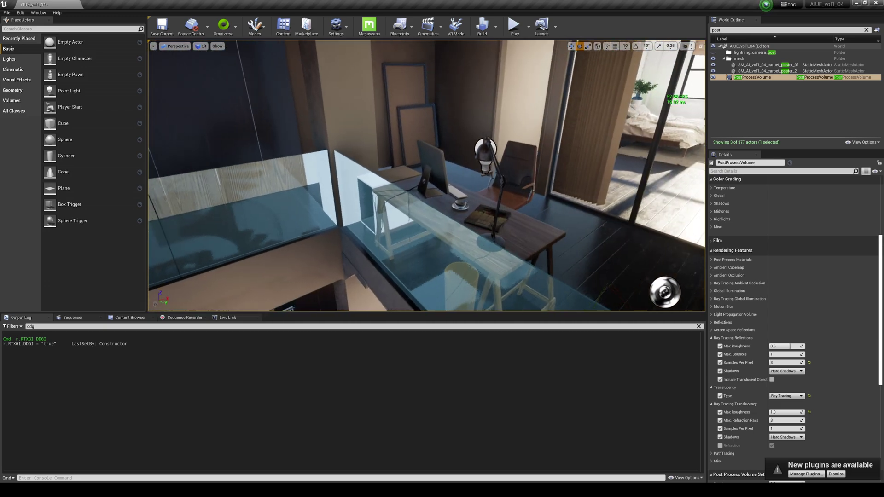
right_click_drag(750, 173, 748, 143)
key("g")
right_click_drag(527, 150, 552, 149)
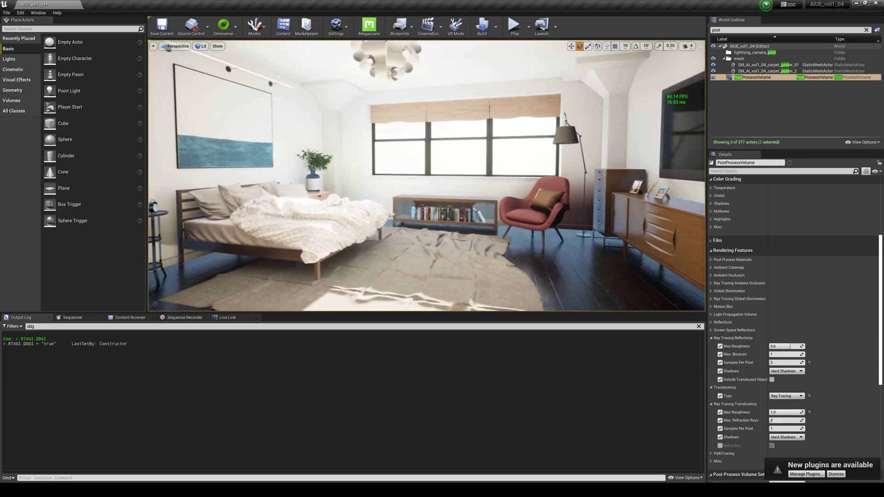
right_click_drag(790, 162, 757, 165)
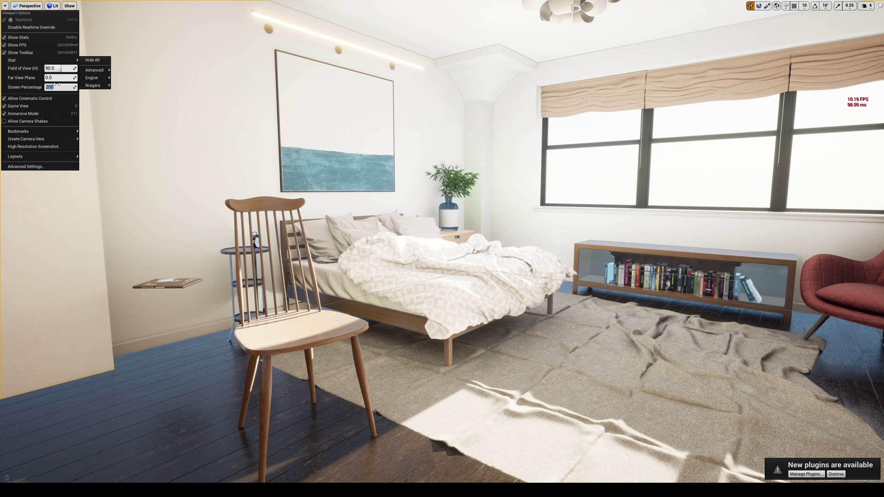
Set the viewport's screen percentage to 100
type("100")
key("Return")
right_click_drag(269, 176, 265, 186)
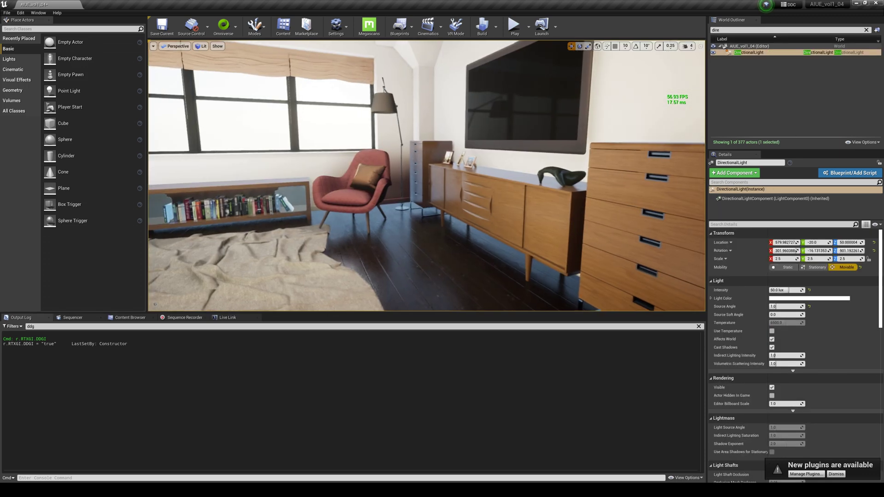
Bring the view back to the dining area and start playing the level in full screen
right_click_drag(426, 174, 612, 134)
key("w")
key("s")
right_click_drag(507, 216, 489, 62)
left_click(514, 27)
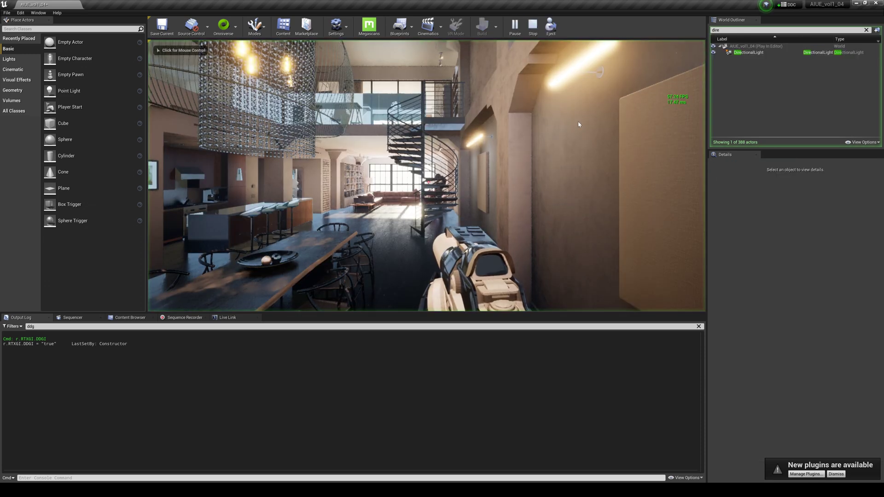
left_click(538, 109)
key("F11")
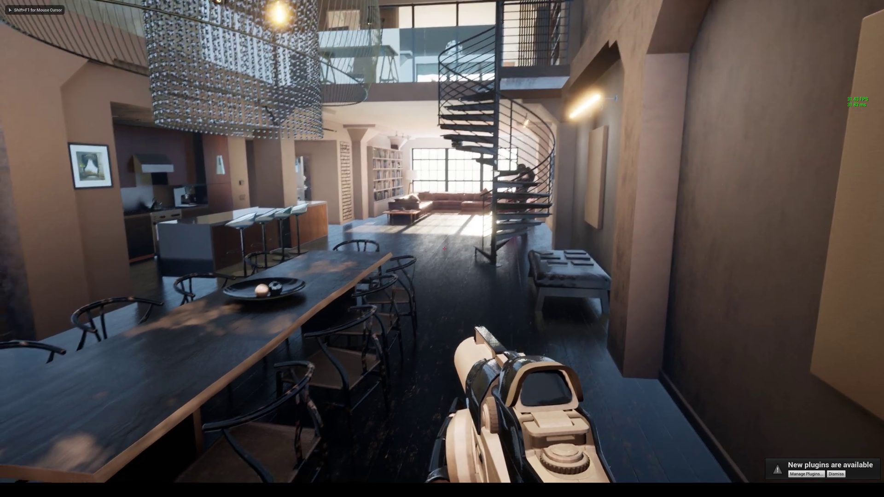
Walk from the dining table past the kitchen to the living room to examine the real-time lighting and reflections
key("s")
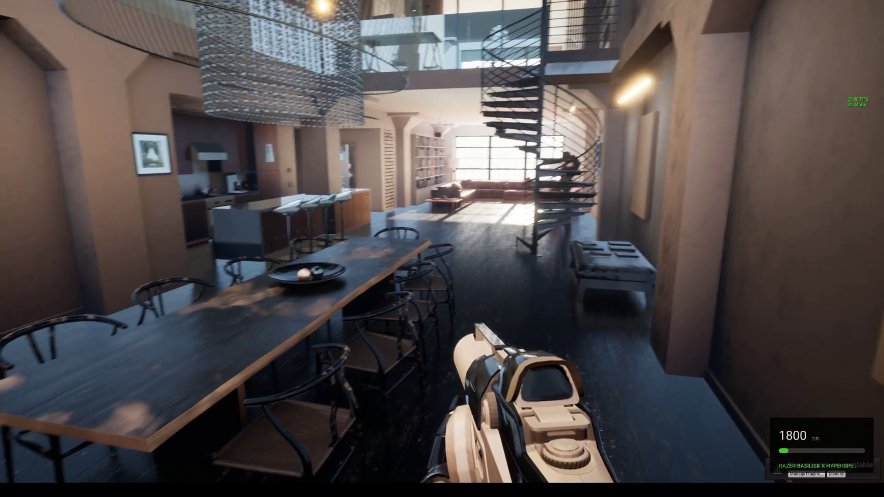
key("s")
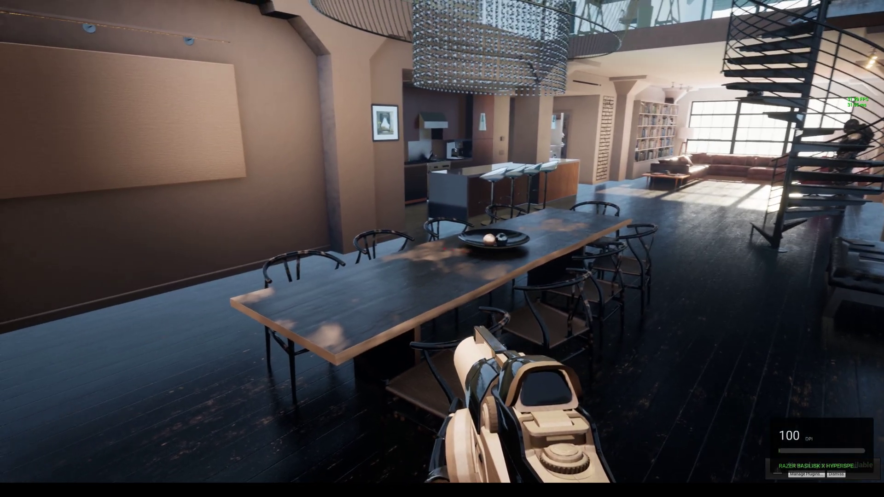
key("w")
key("a")
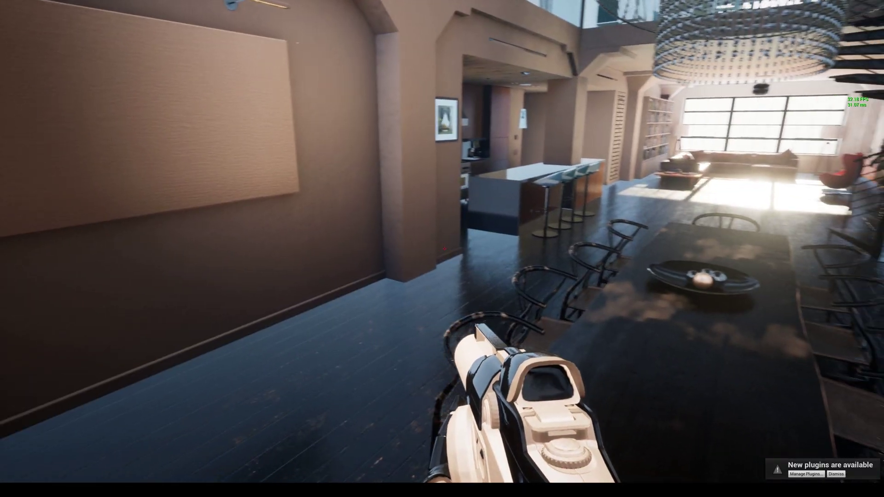
key("a")
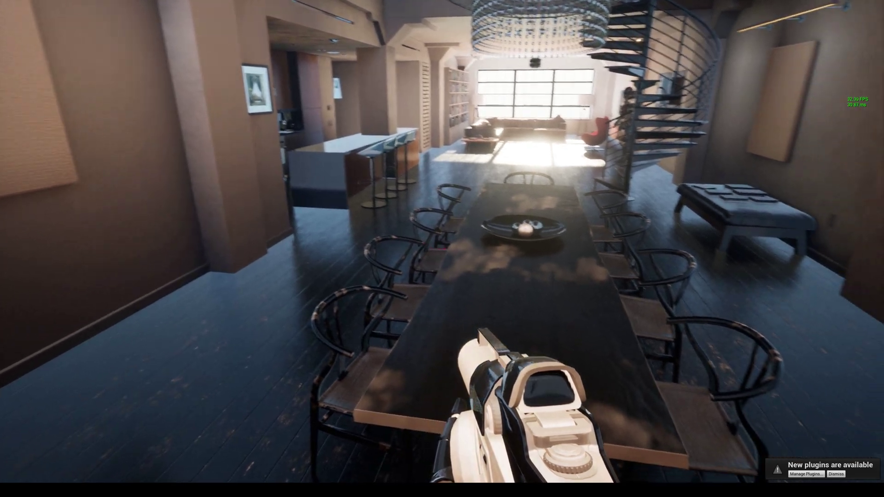
key("w")
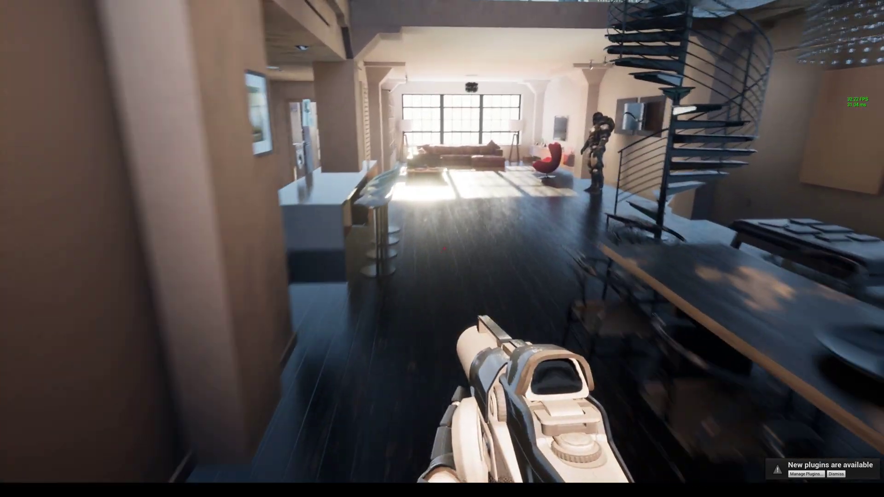
key("w")
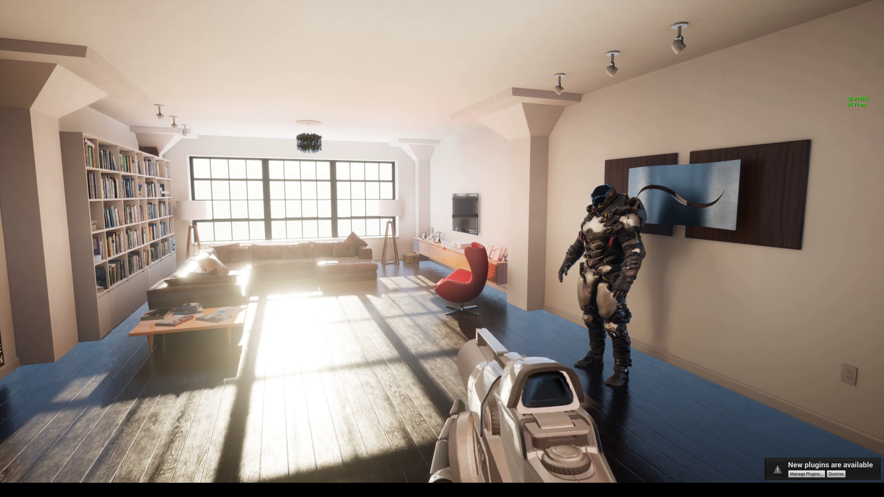
key("a")
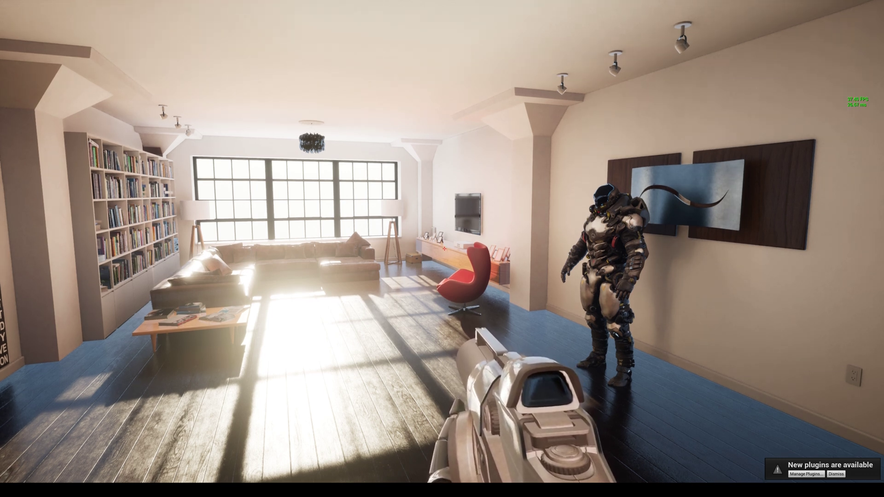
key("w")
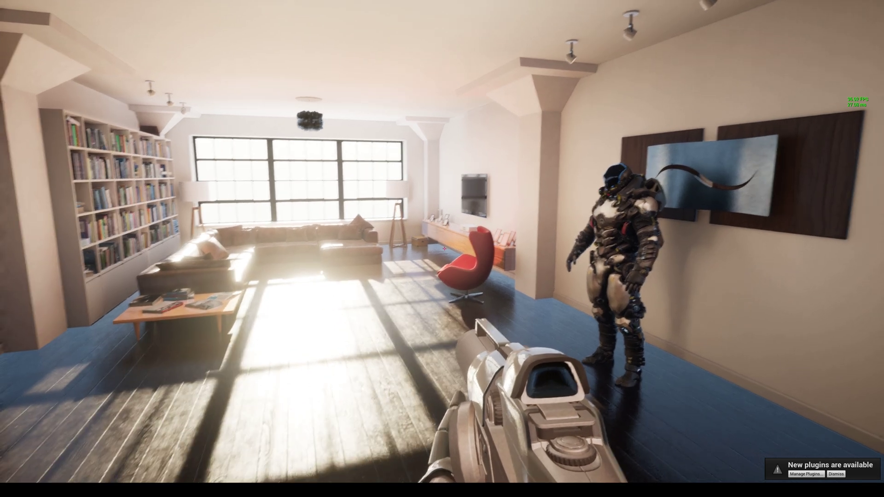
Walk from the living room sofa past the armored figure and kitchen counter to the hallway to examine lighting and reflections
key("d")
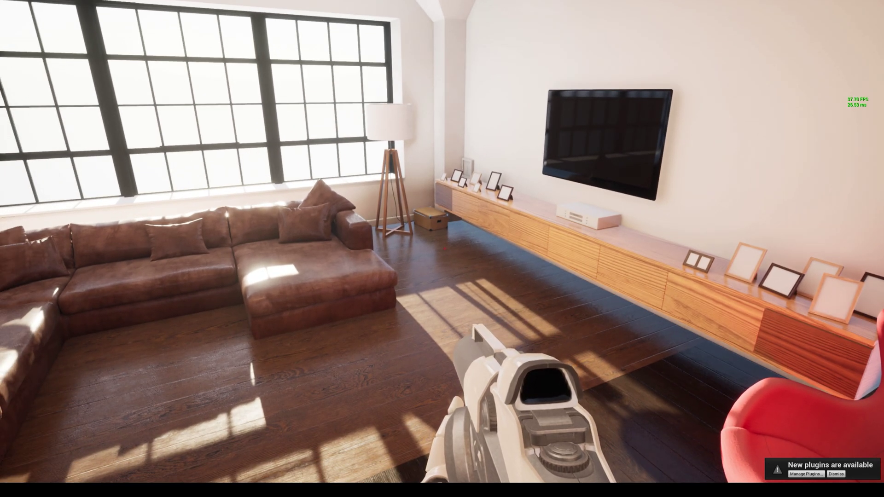
key("s")
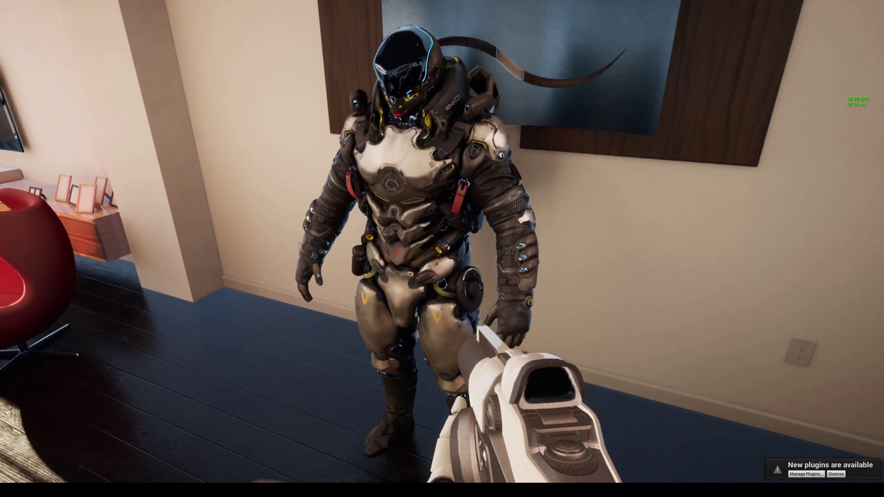
key("a")
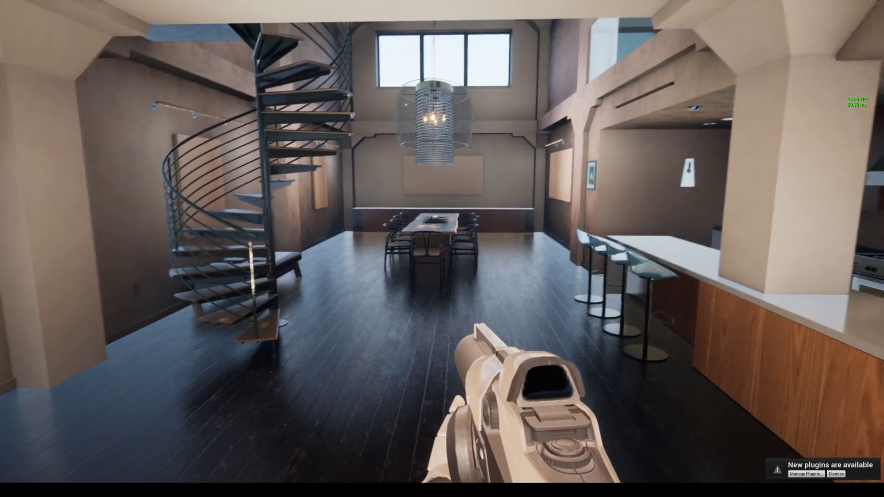
key("w")
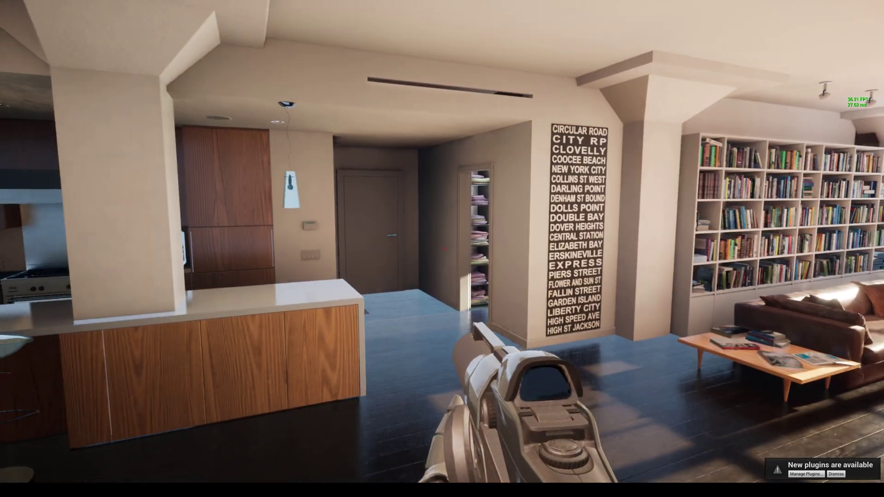
key("w")
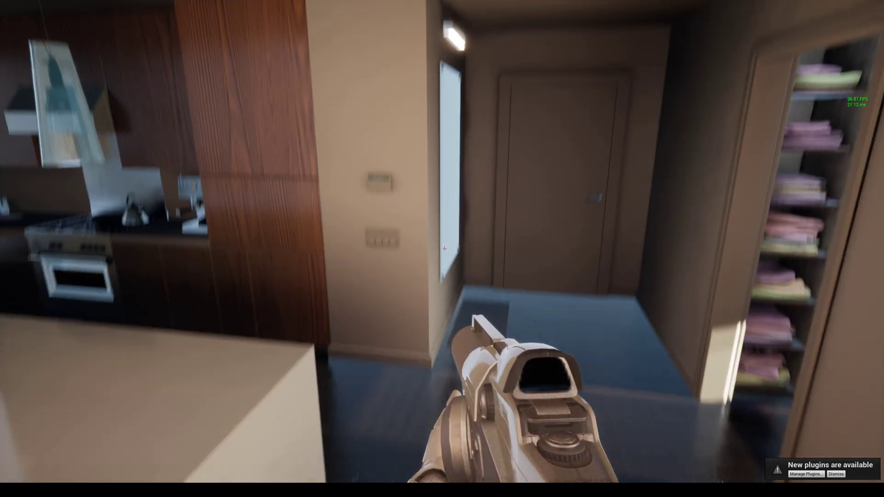
Walk through the bedroom around the bedside table, bed and wooden chair to examine the indirect light and floor shadows
key("w")
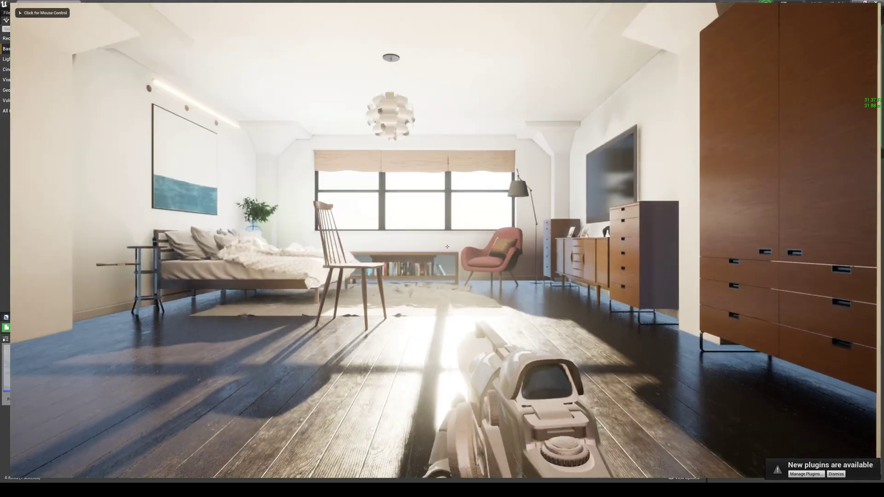
key("w")
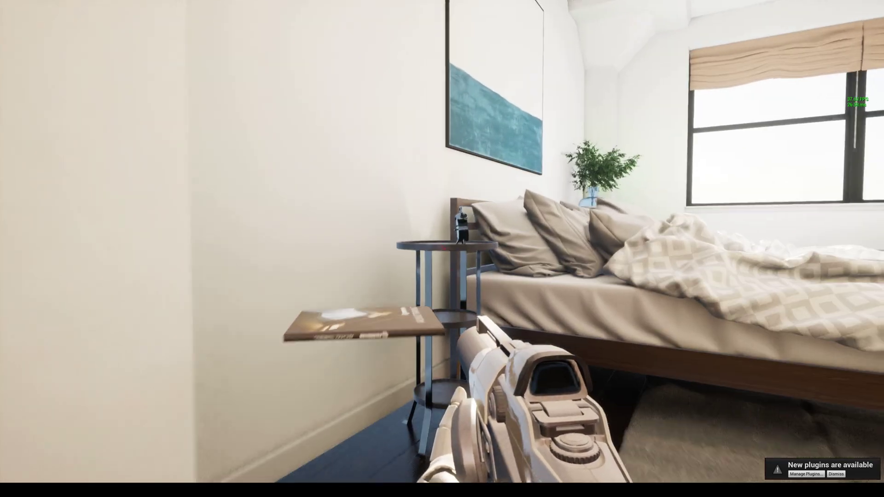
key("s")
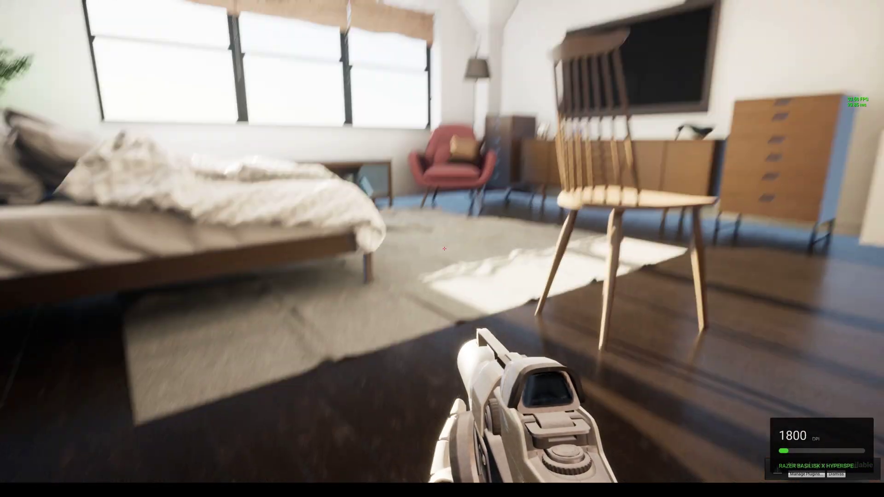
key("w")
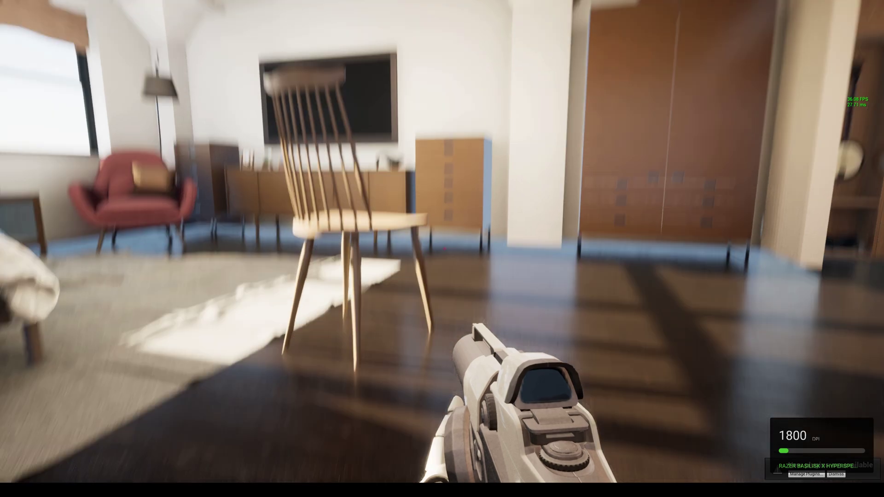
key("w")
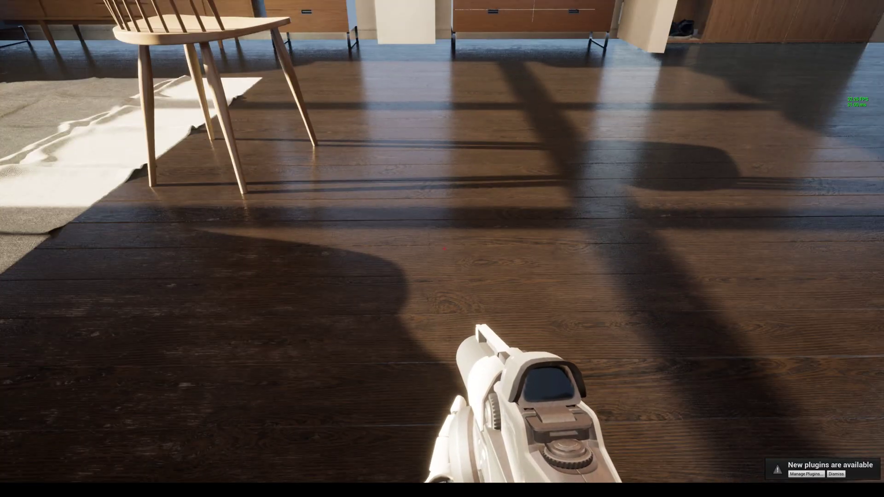
Walk past the wardrobe and banjo shelves to the bedroom armchair and TV to examine wood shading and reflections
key("w")
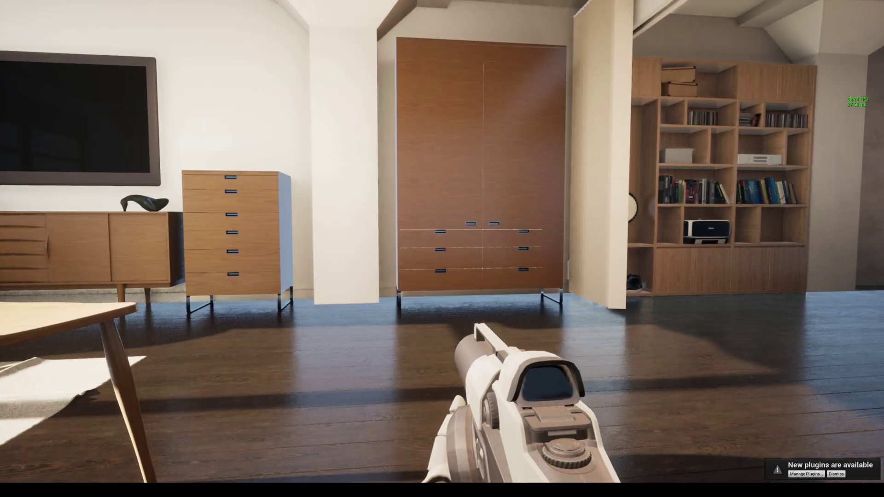
key("w")
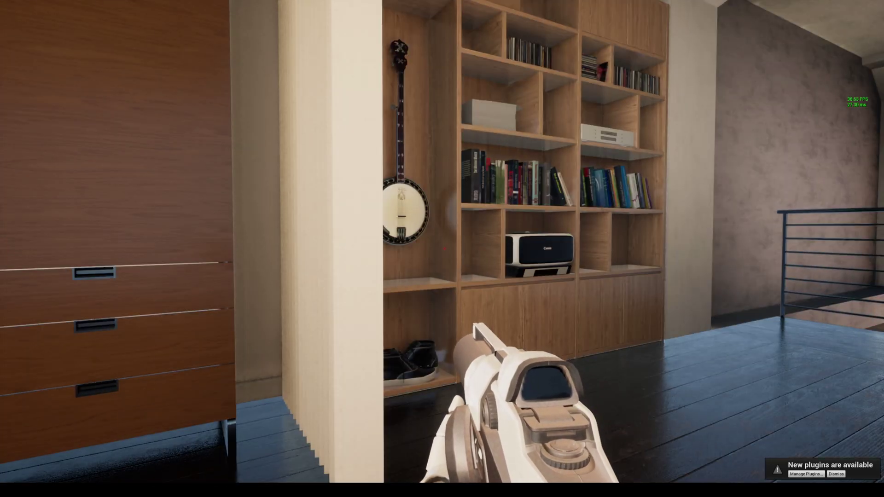
key("w")
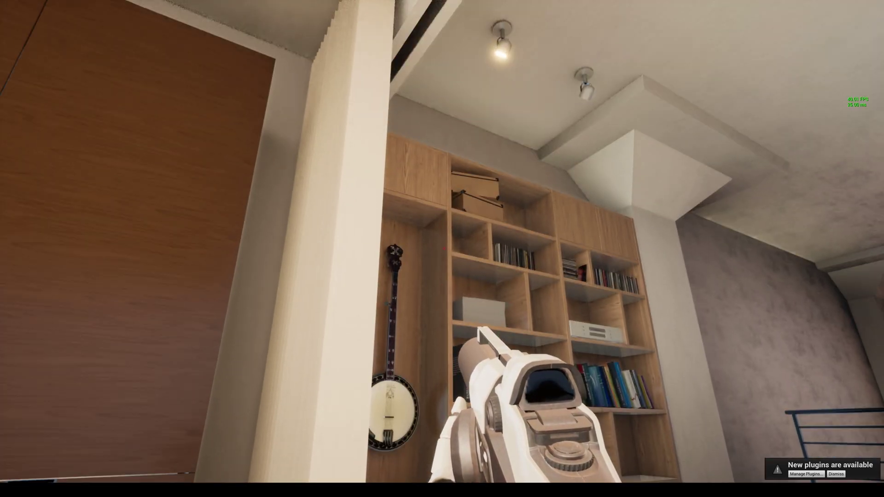
key("w")
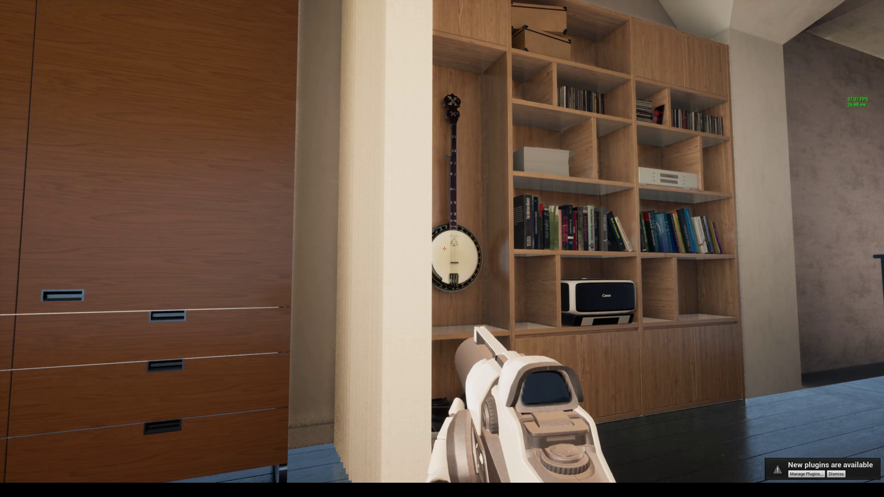
key("d")
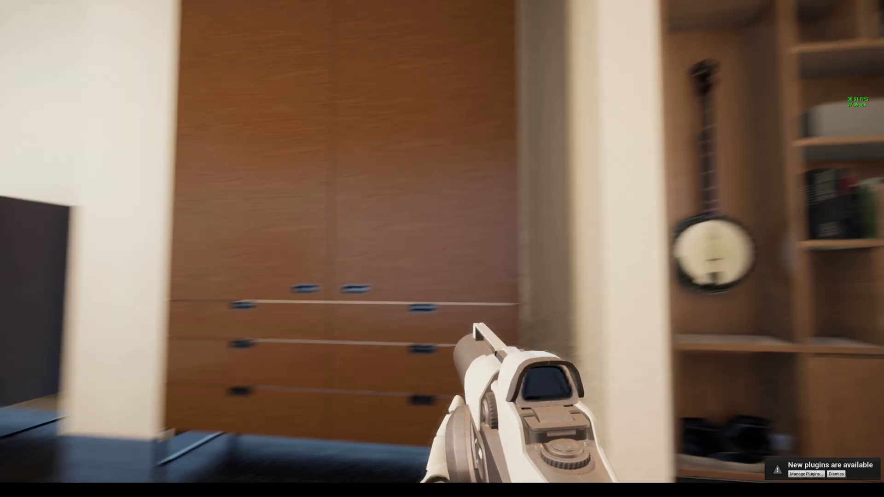
key("w")
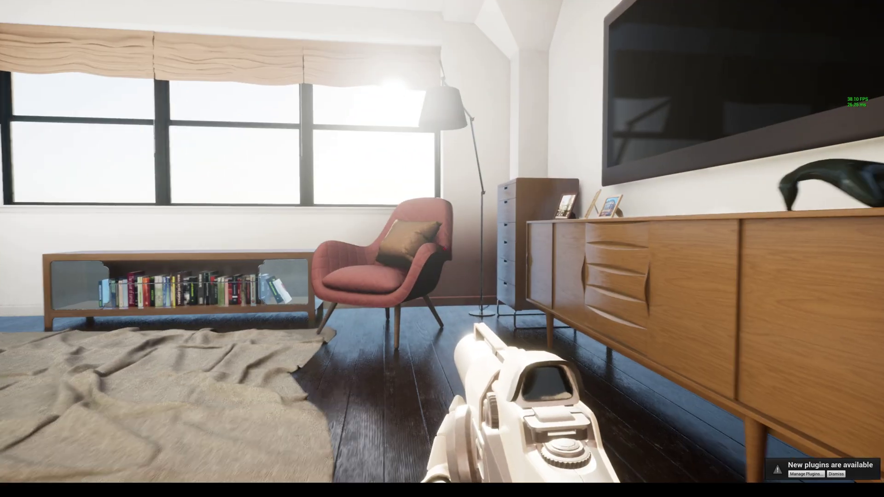
key("w")
key("s")
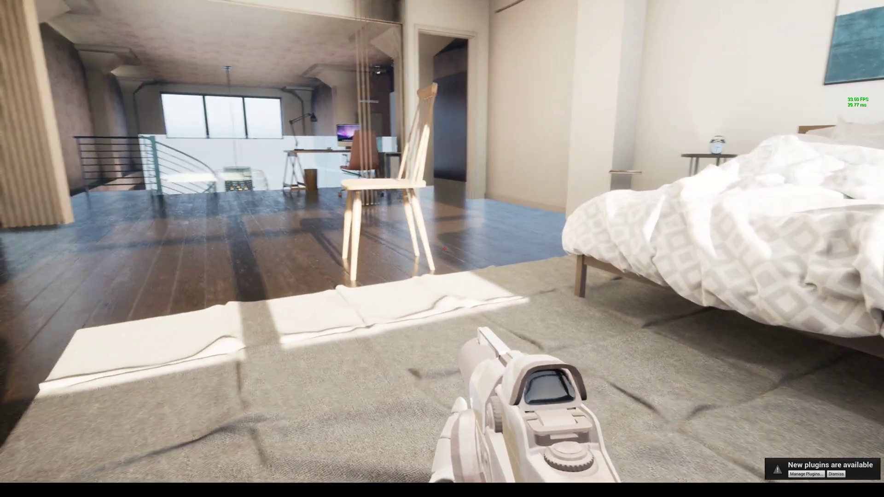
Leave full screen, stop playing the level, hide the editor icons with Game View and return the viewport to the living area
mouse_move(444, 248)
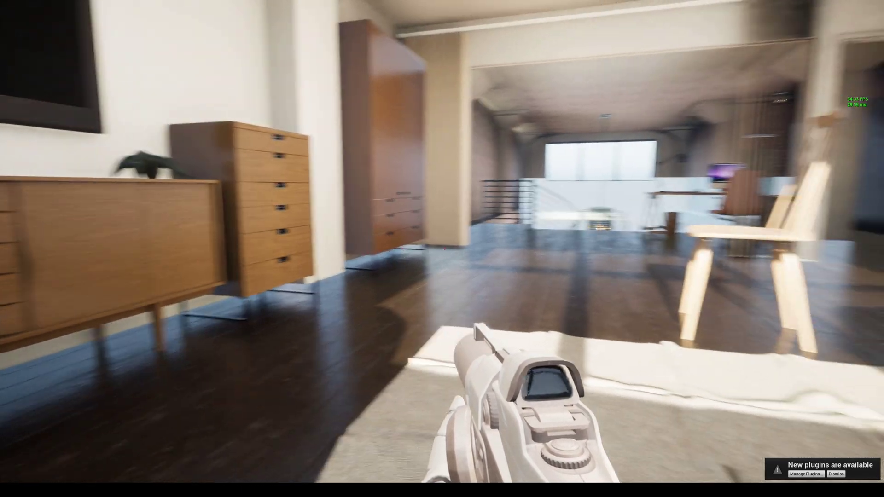
key("F11")
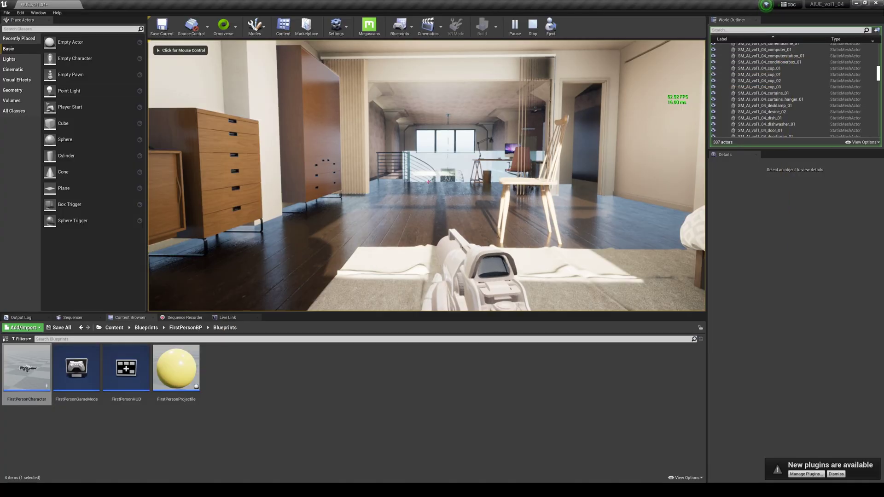
key("Escape")
key("w")
mouse_move(475, 209)
right_mouse_down()
mouse_move(474, 193)
mouse_move(488, 193)
mouse_move(475, 235)
mouse_move(472, 203)
right_mouse_up()
key("g")
key("w")
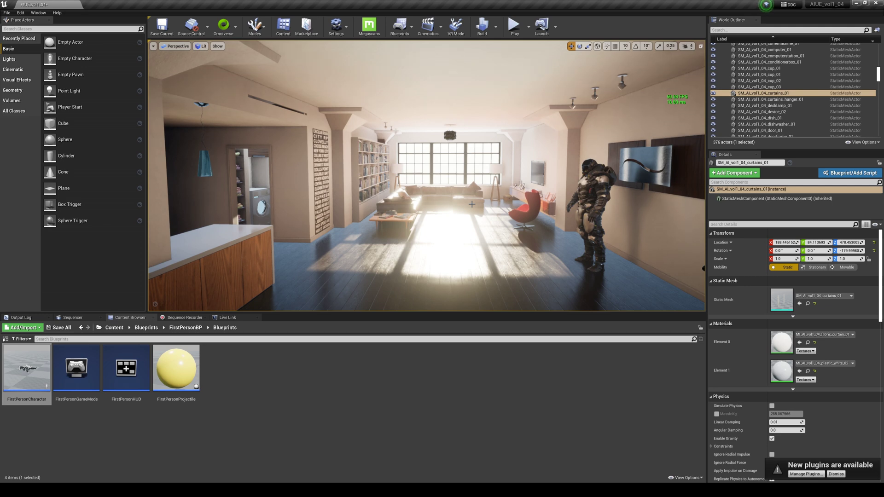
Fly the viewport past the dining area, bar stools and spiral staircase and back to the armored figure to examine the lighting
right_click_drag(471, 204, 338, 200)
right_click_drag(442, 201, 460, 201)
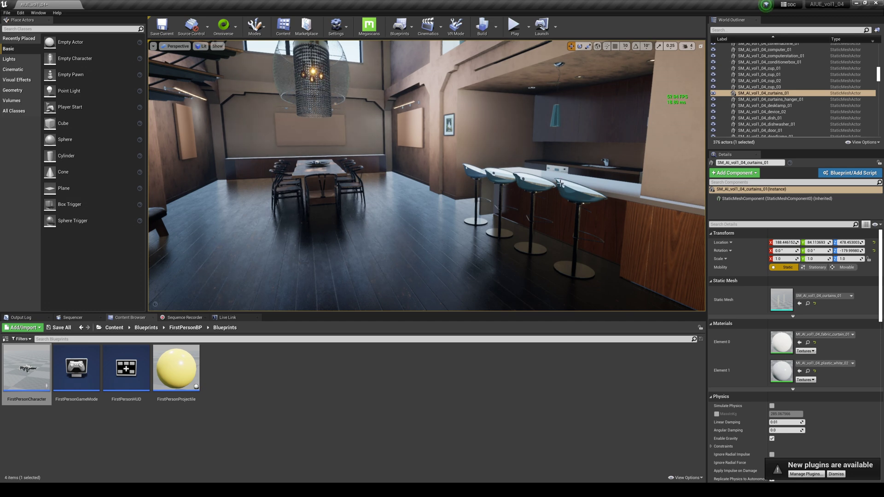
right_click_drag(461, 200, 430, 196)
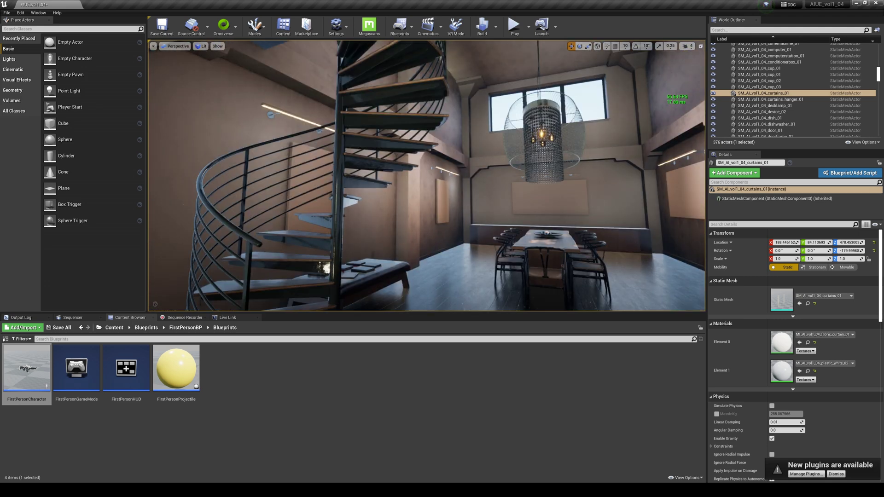
right_click_drag(442, 201, 606, 201)
right_click_drag(473, 201, 477, 201)
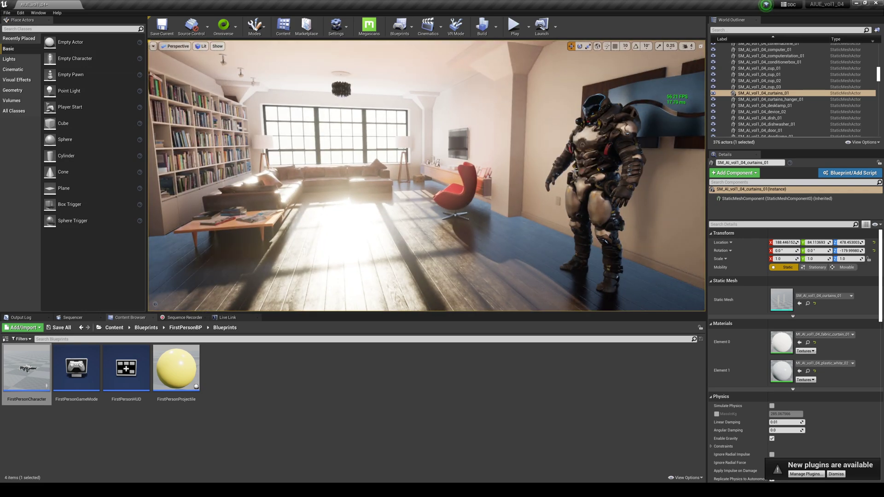